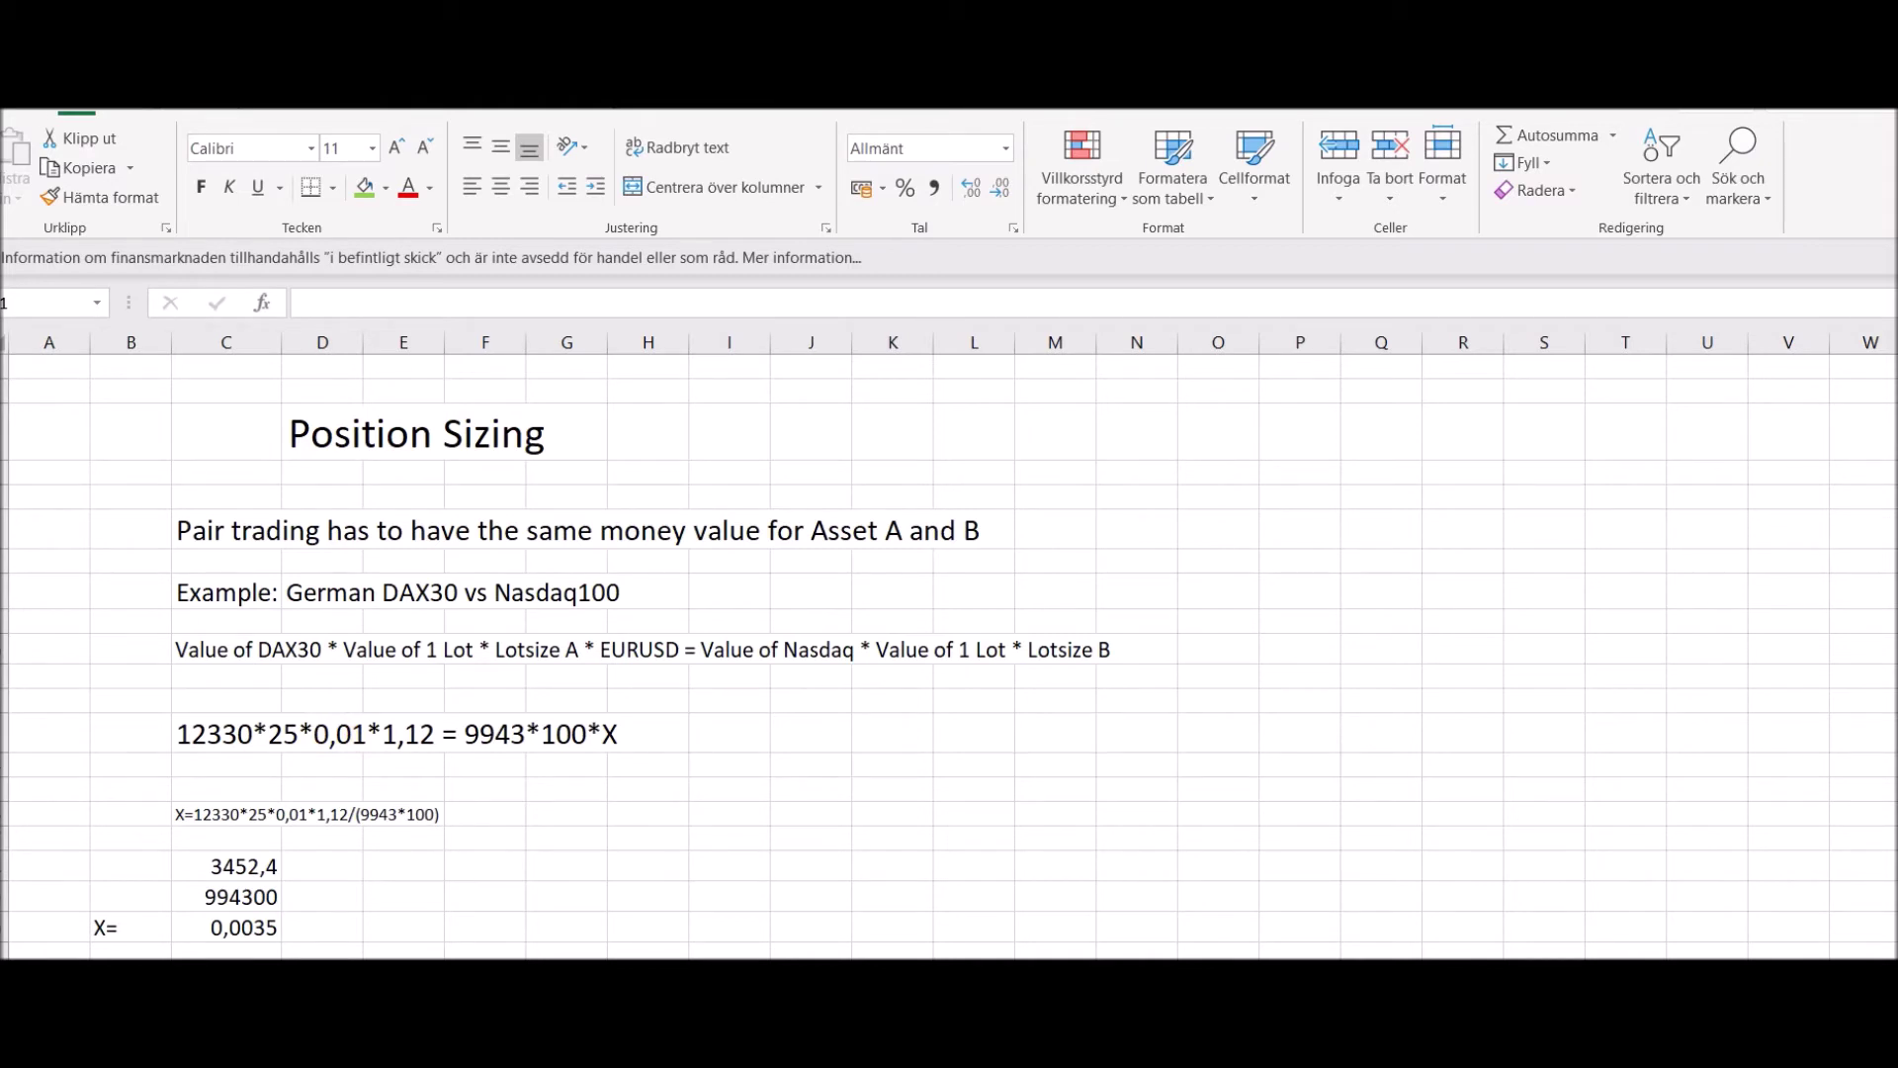
Step: Select a cell on the Position Sizing sheet beside the worked DAX30–Nasdaq equation giving X = 0,0035
{"action": "left_click", "coordinate": [321, 366]}
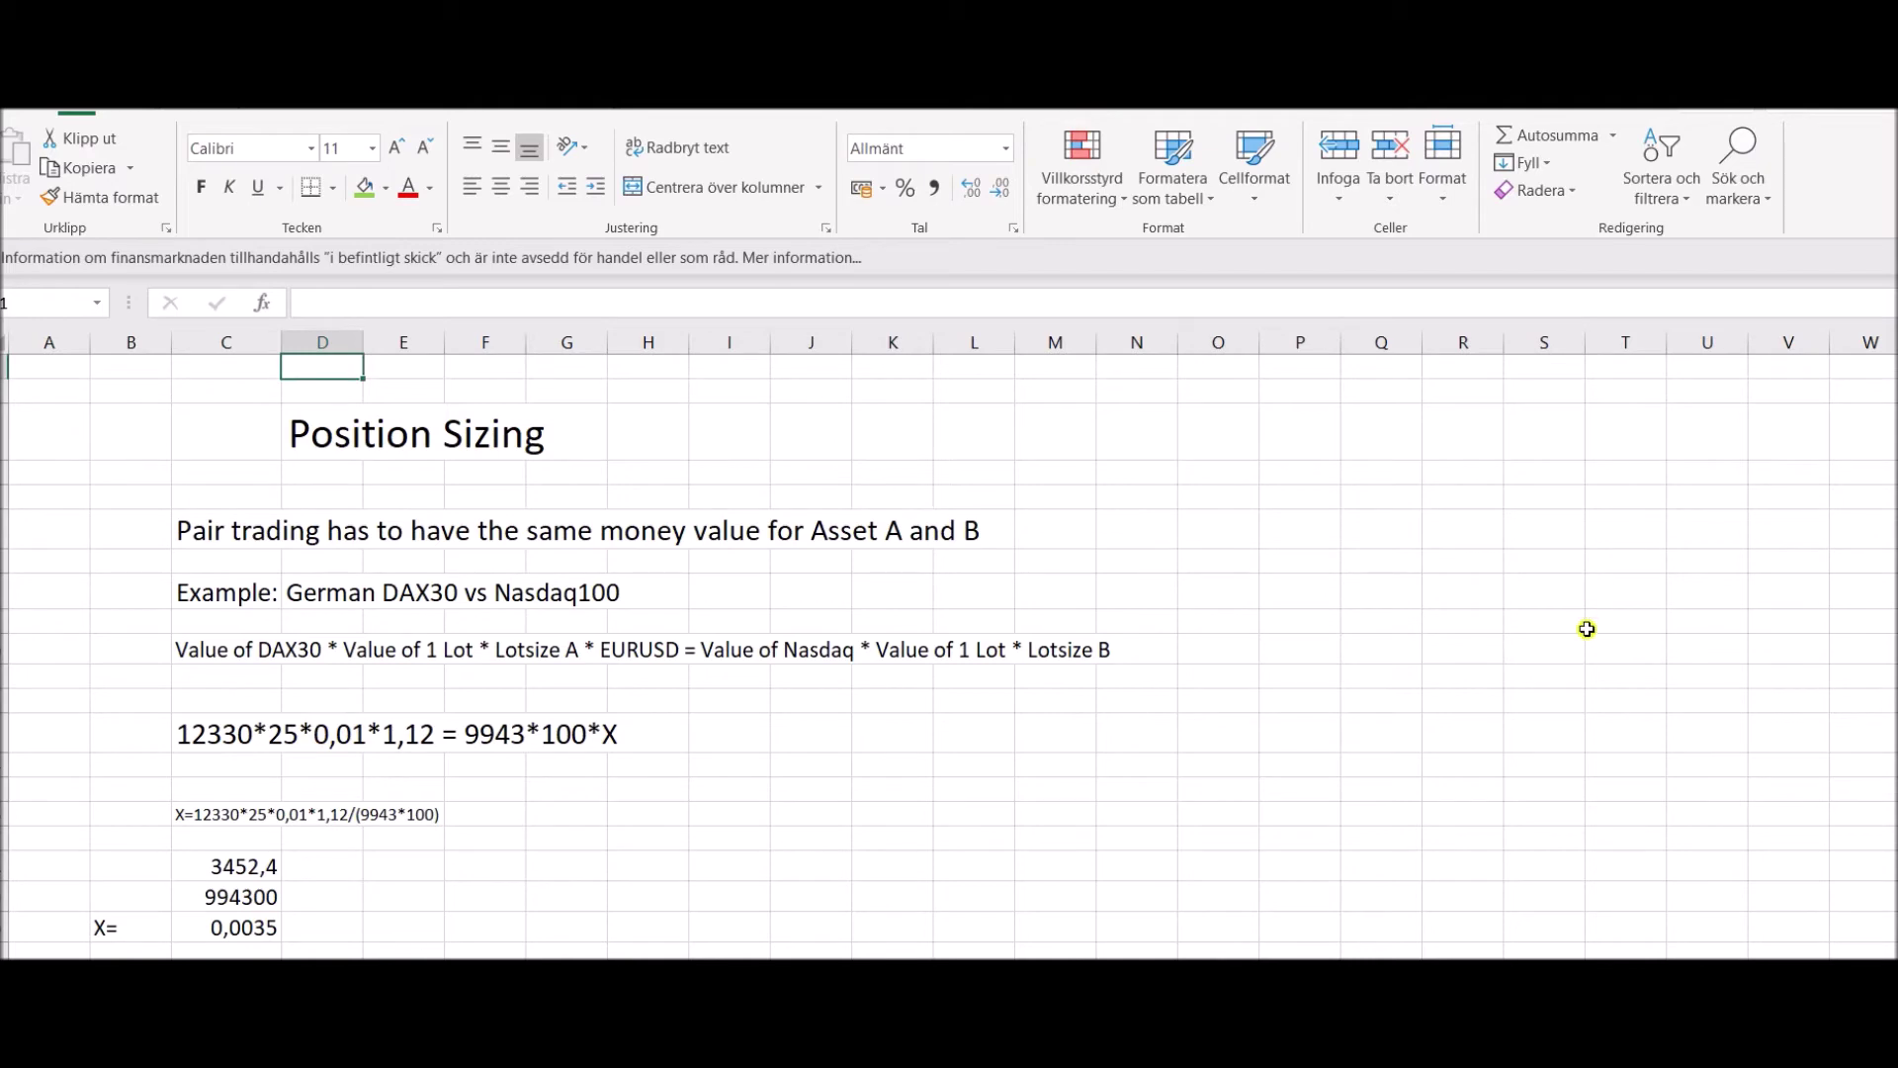
Step: Switch to the pair-trading calculator sheet and return to column A
{"action": "key", "text": "ctrl+Page_Down"}
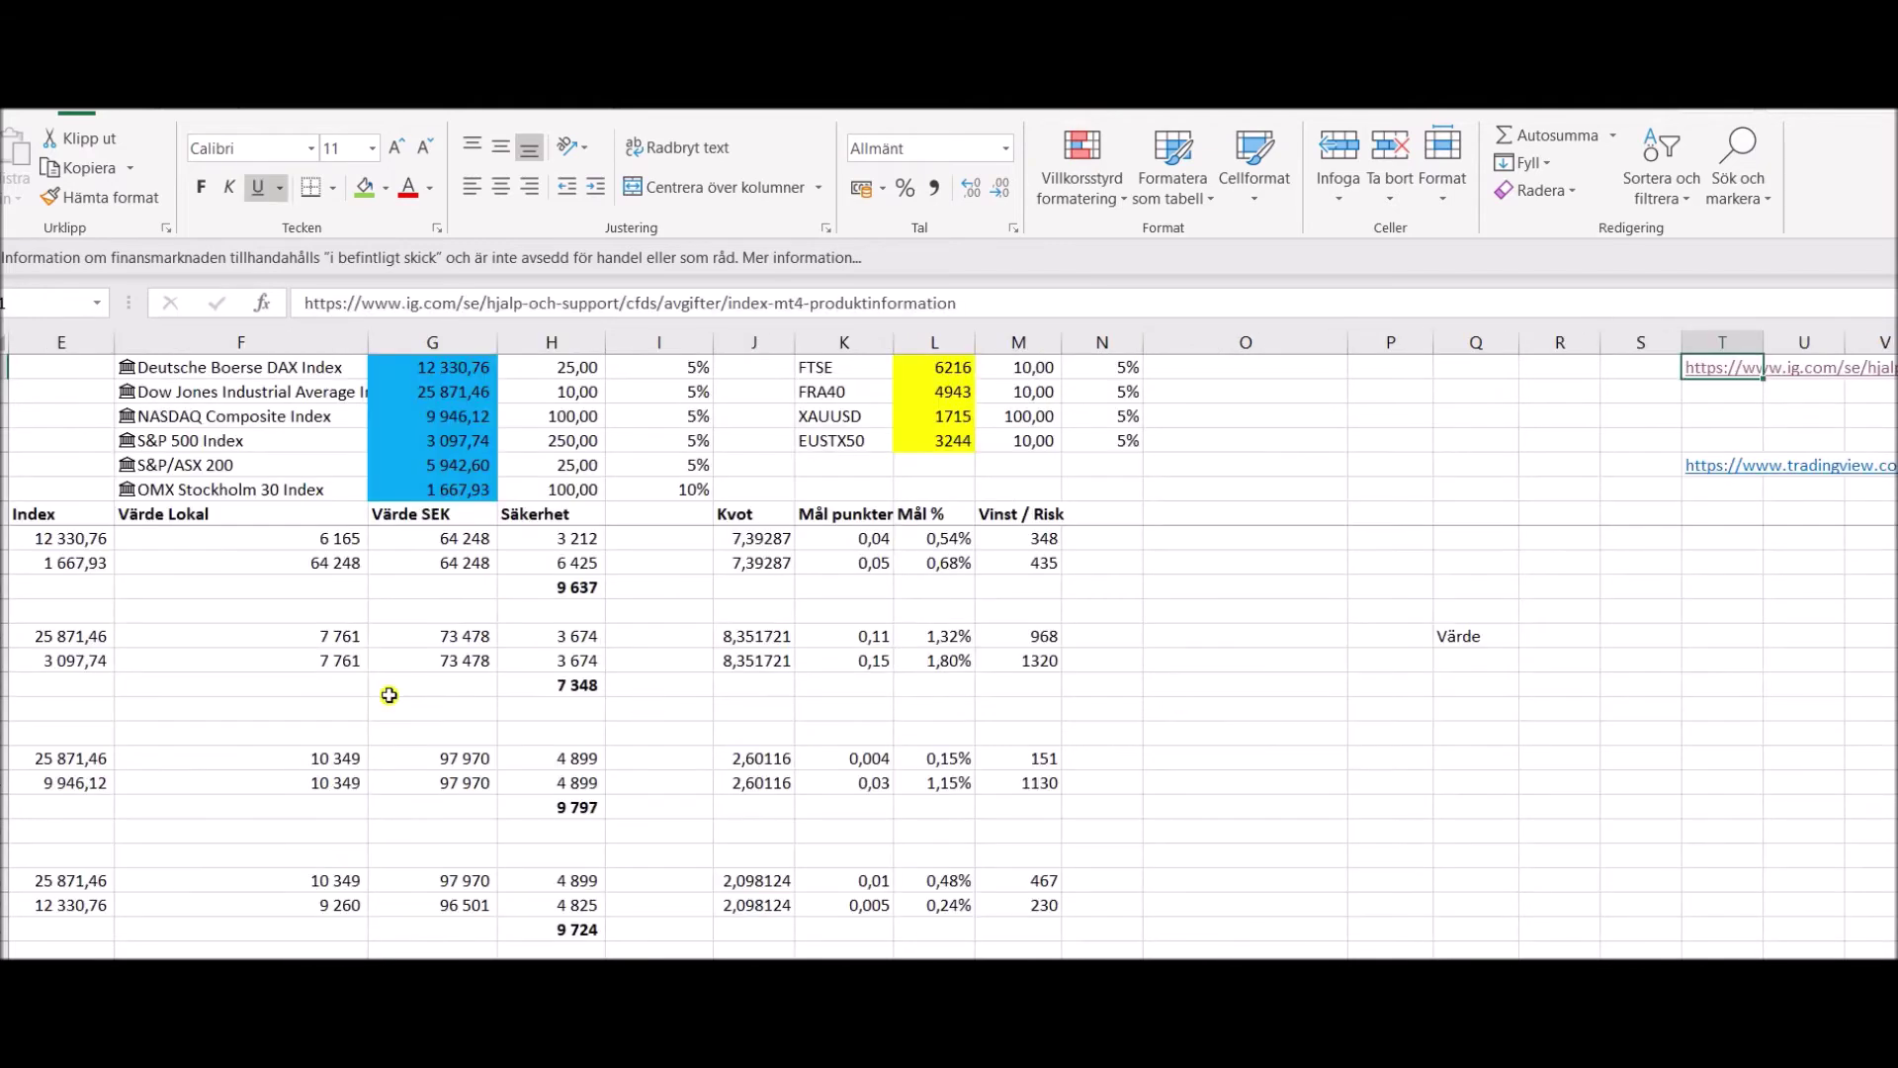
{"action": "left_click", "coordinate": [313, 678]}
{"action": "key", "text": "Up"}
{"action": "key", "text": "Up"}
{"action": "key", "text": "Up"}
{"action": "key", "text": "Up"}
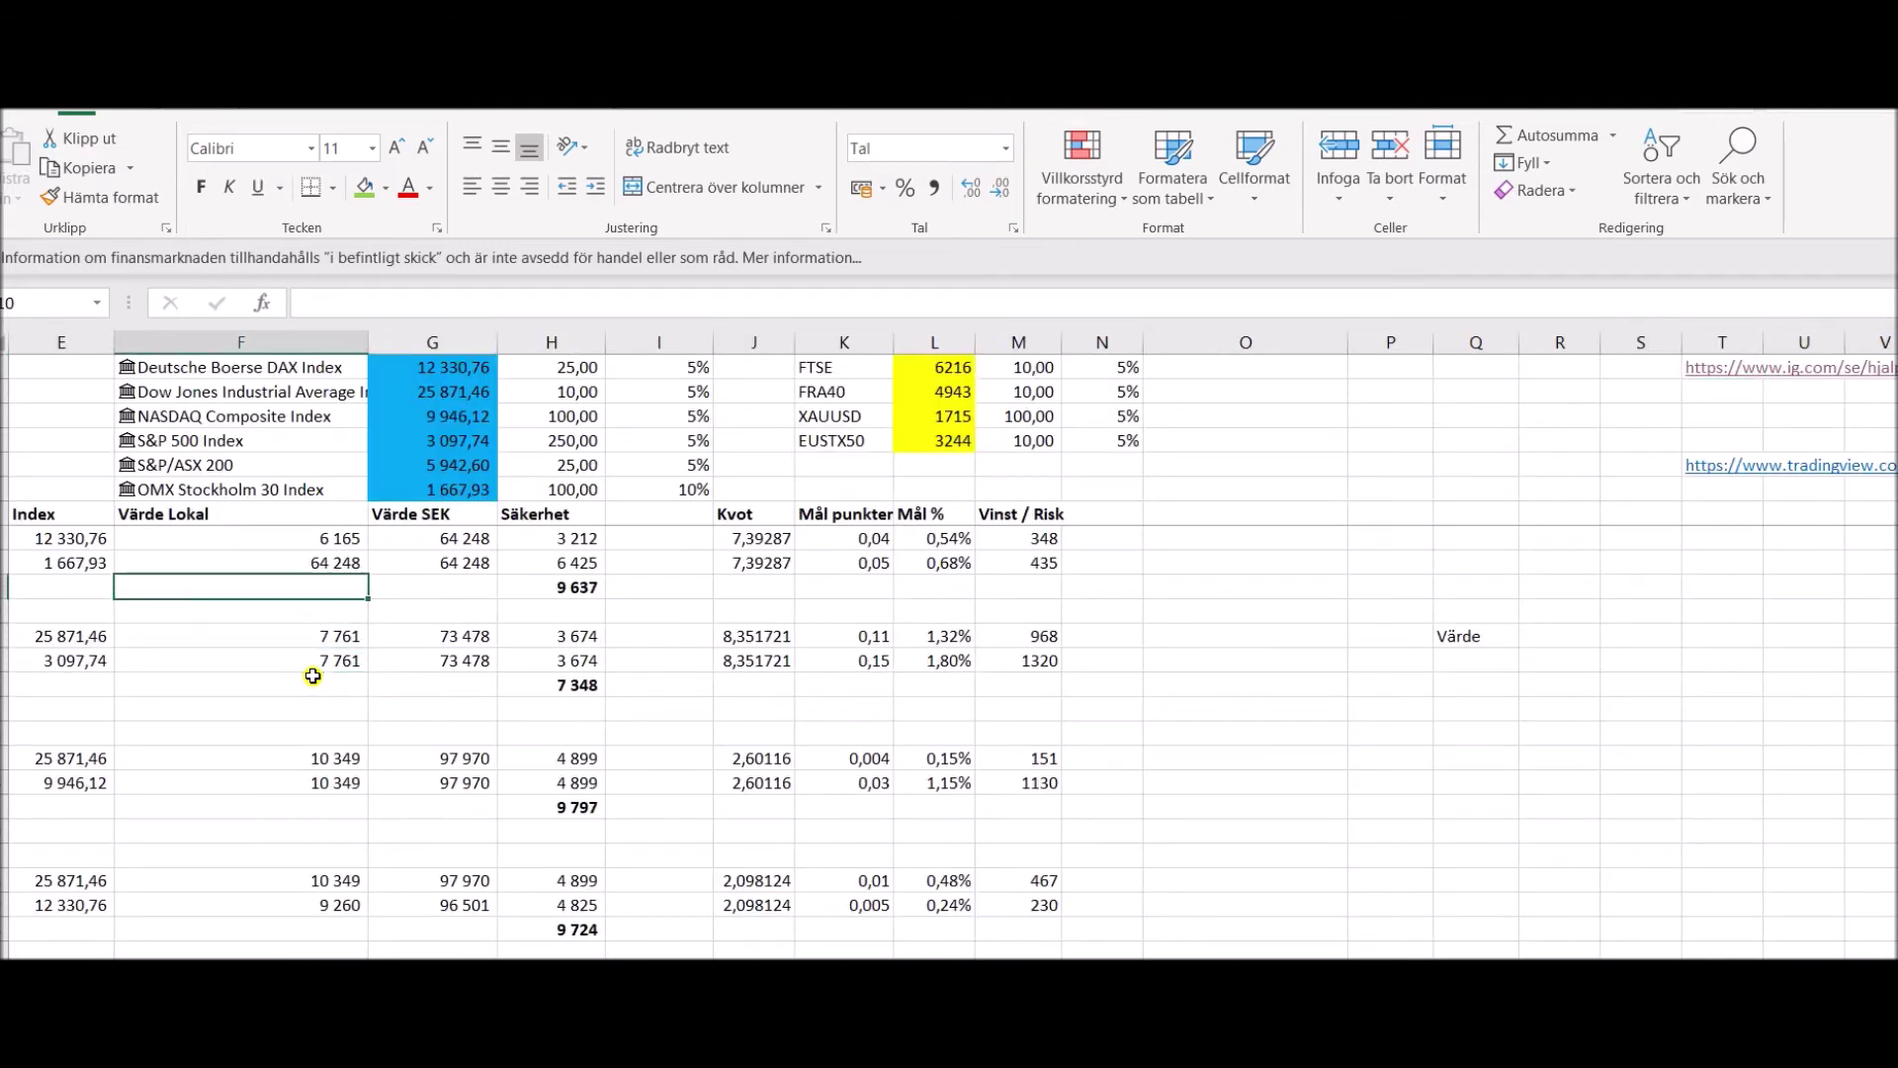
{"action": "key", "text": "Home"}
Step: Move down column A to the pair 50/51 rows and select the DAX30 lot size
{"action": "key", "text": "Down"}
{"action": "key", "text": "Down"}
{"action": "key", "text": "Down"}
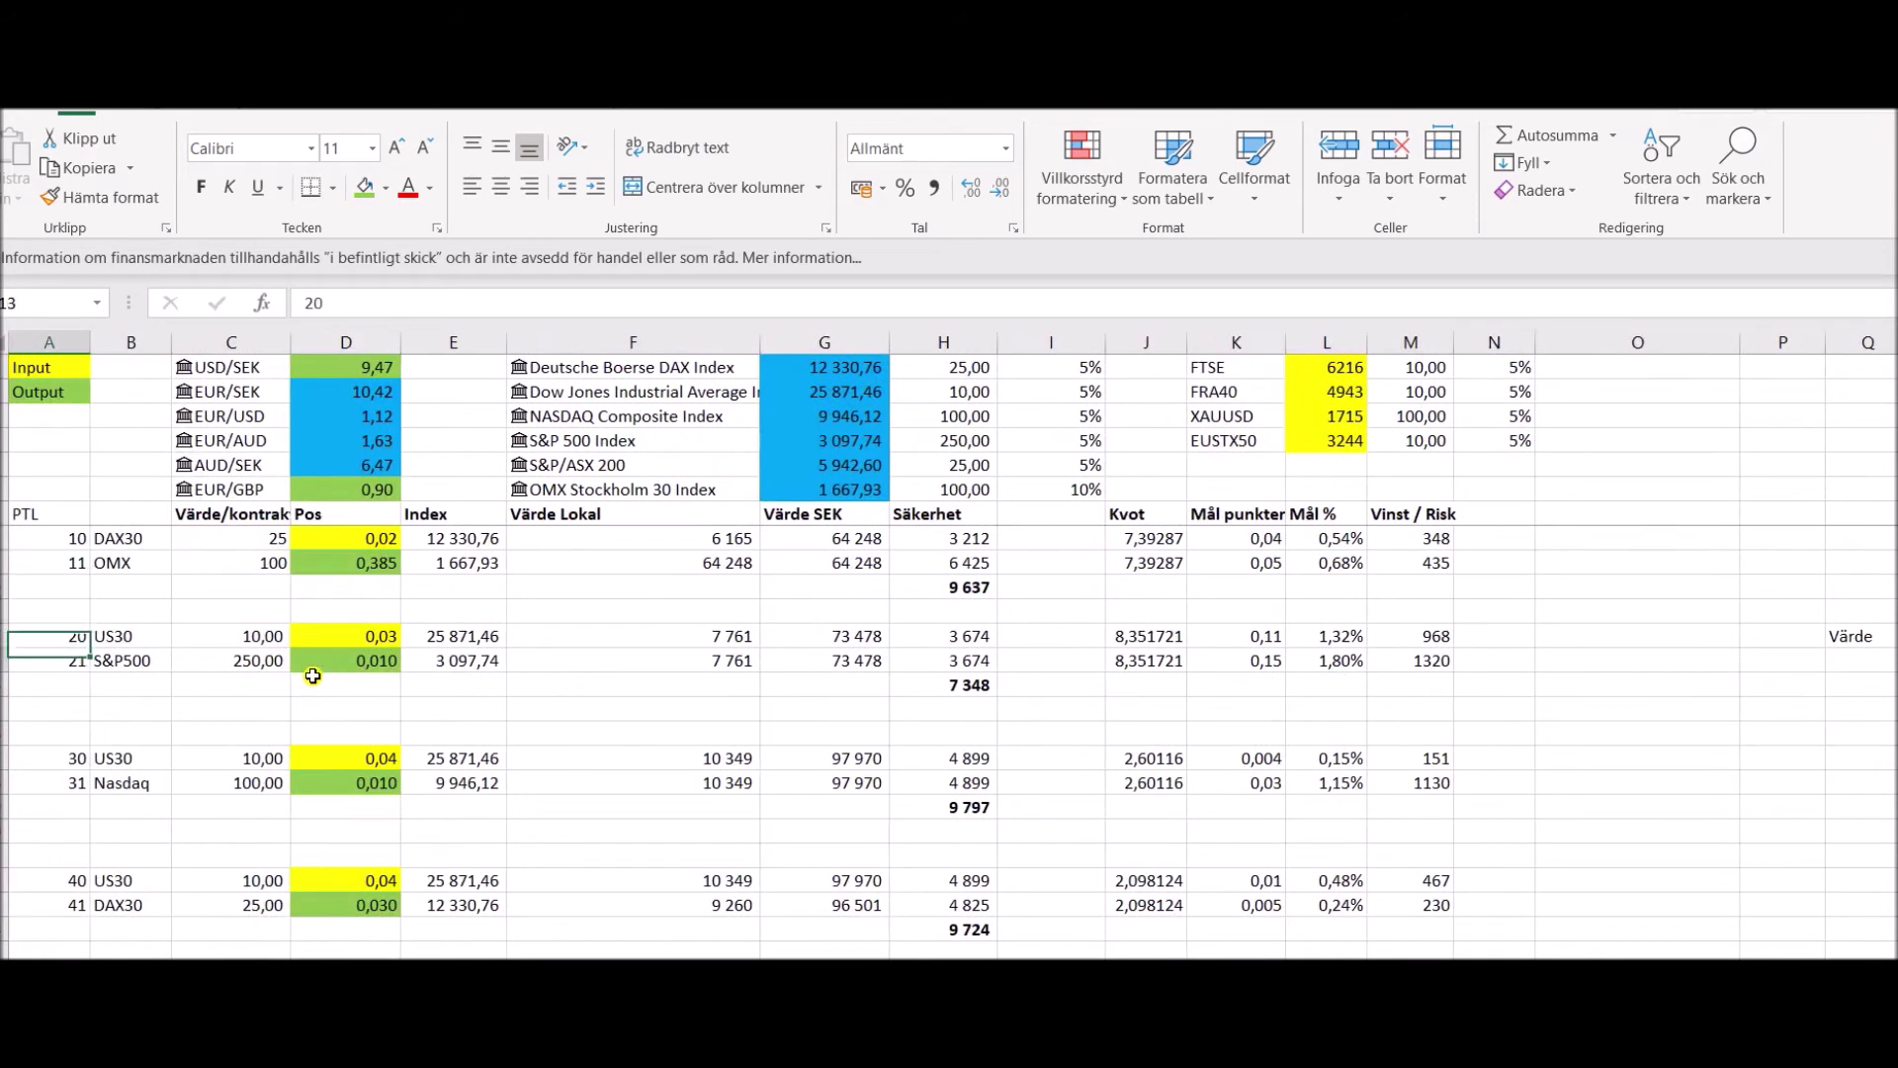
{"action": "key", "text": "Up"}
{"action": "key", "text": "Up"}
{"action": "key", "text": "Up"}
{"action": "key", "text": "Up"}
{"action": "key", "text": "Down"}
{"action": "key", "text": "Down"}
{"action": "key", "text": "Down"}
{"action": "key", "text": "Down"}
{"action": "key", "text": "Down"}
{"action": "key", "text": "Down"}
{"action": "key", "text": "Down"}
{"action": "key", "text": "Down"}
{"action": "key", "text": "Down"}
{"action": "key", "text": "Down"}
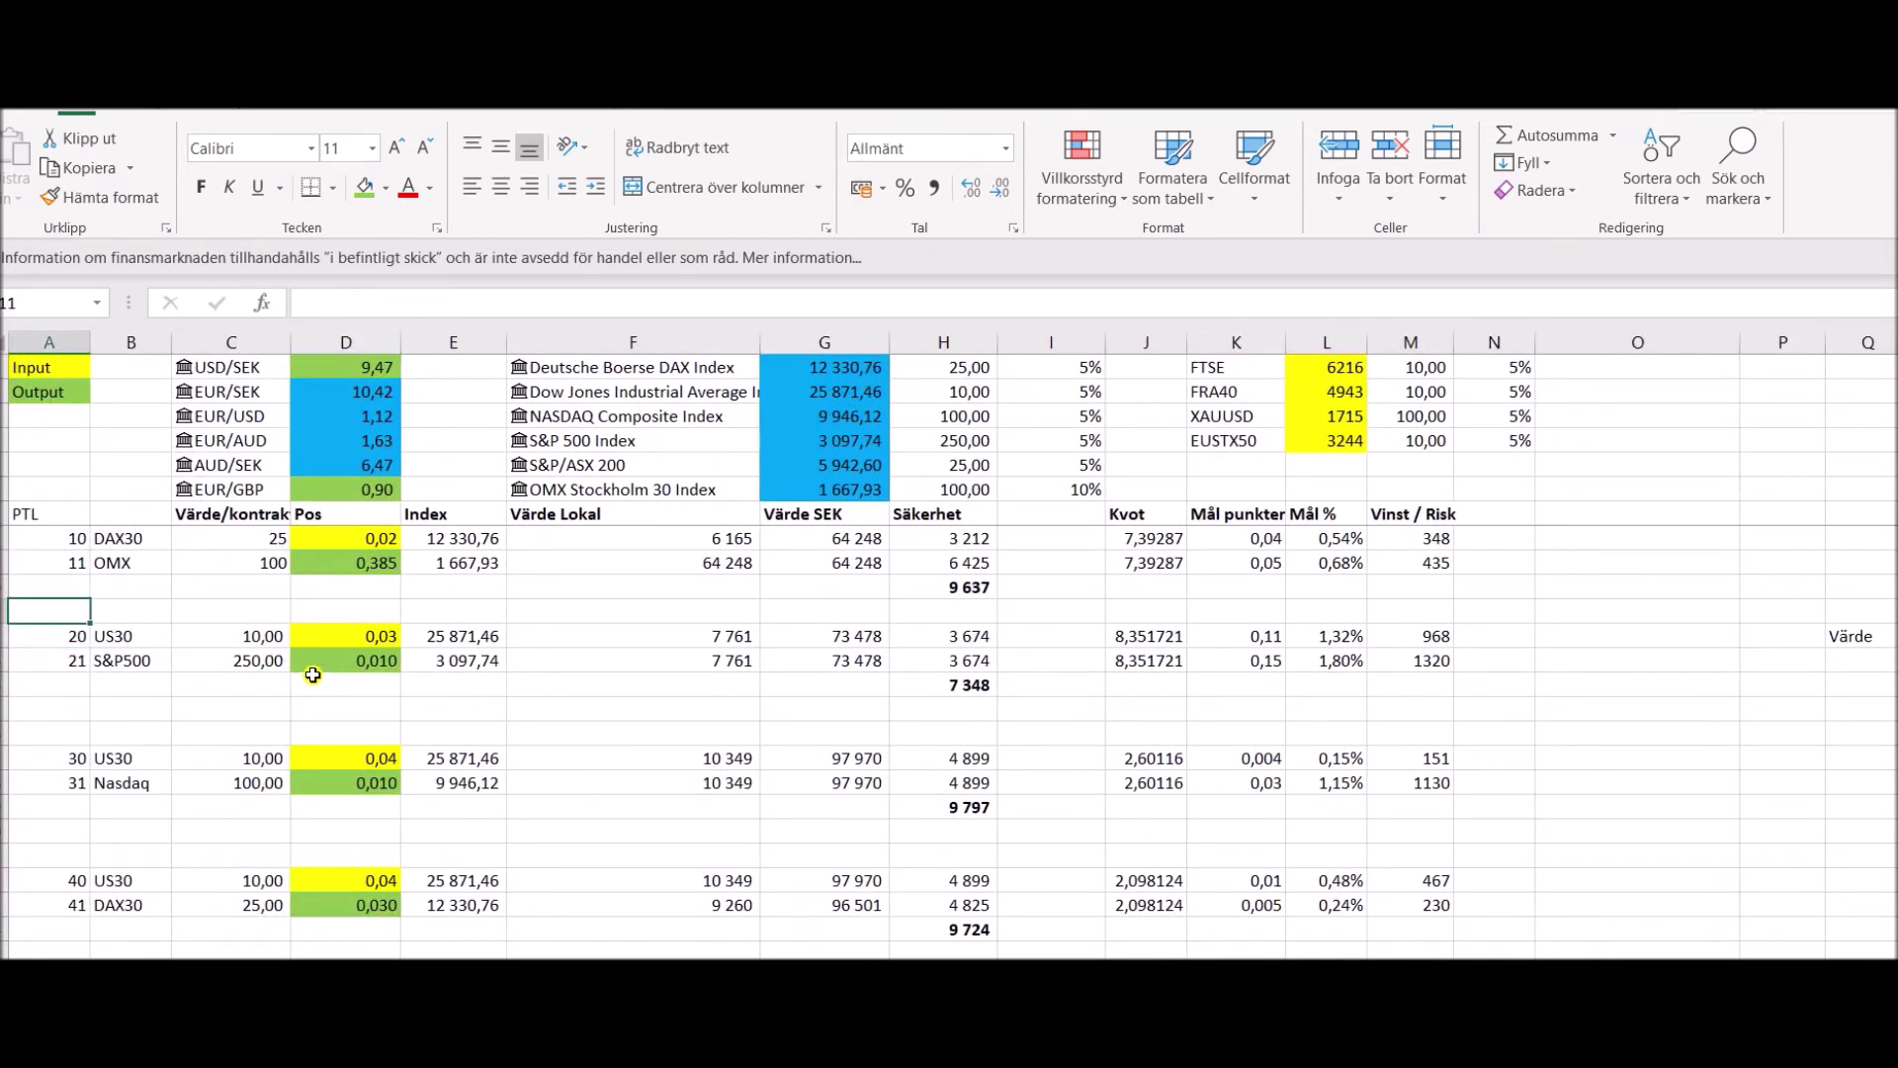
{"action": "key", "text": "Down"}
{"action": "key", "text": "Down"}
{"action": "key", "text": "Down"}
{"action": "key", "text": "Down"}
{"action": "key", "text": "Down"}
{"action": "key", "text": "Down"}
{"action": "key", "text": "Down"}
{"action": "key", "text": "Down"}
{"action": "key", "text": "Down"}
{"action": "key", "text": "Down"}
{"action": "key", "text": "Down"}
{"action": "key", "text": "Down"}
{"action": "key", "text": "Down"}
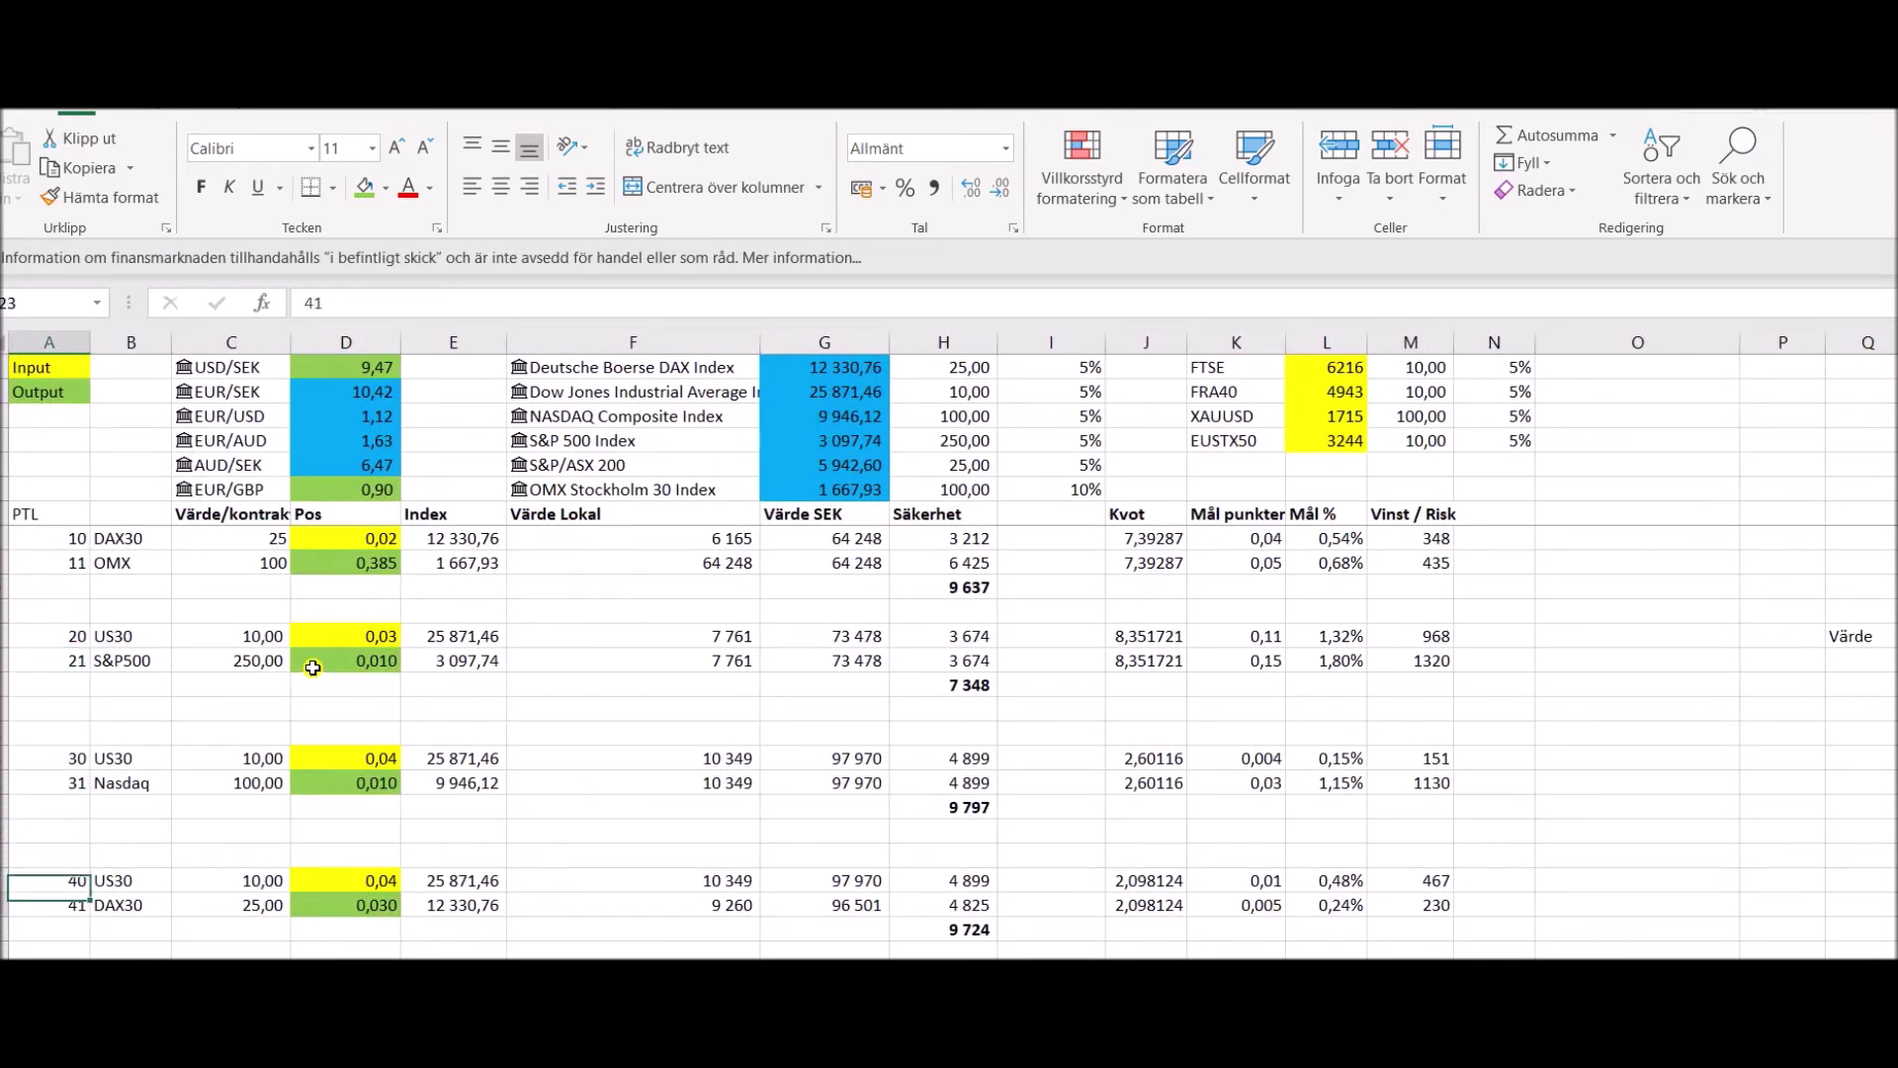
{"action": "key", "text": "Down"}
{"action": "key", "text": "Down"}
{"action": "key", "text": "Down"}
{"action": "key", "text": "Down"}
{"action": "key", "text": "Down"}
{"action": "key", "text": "Down"}
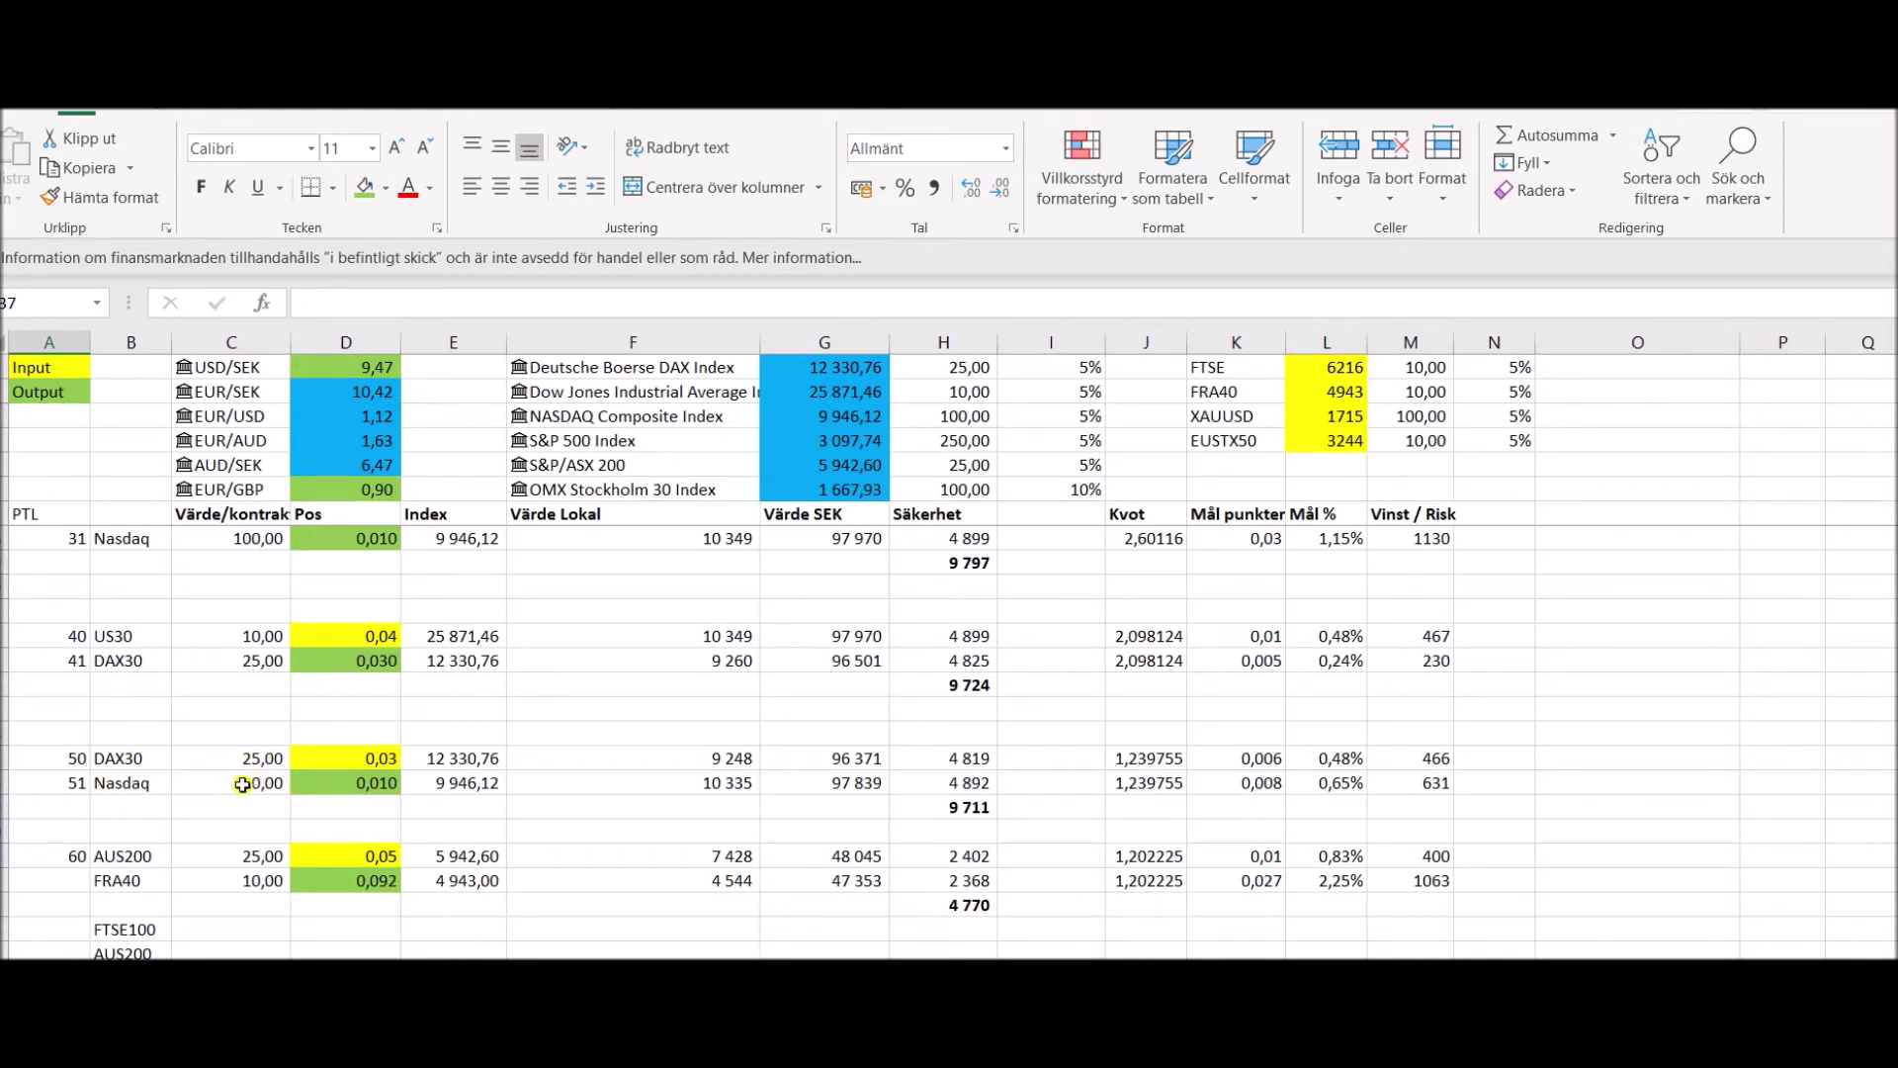
{"action": "left_click", "coordinate": [397, 756]}
{"action": "double_click", "coordinate": [397, 757]}
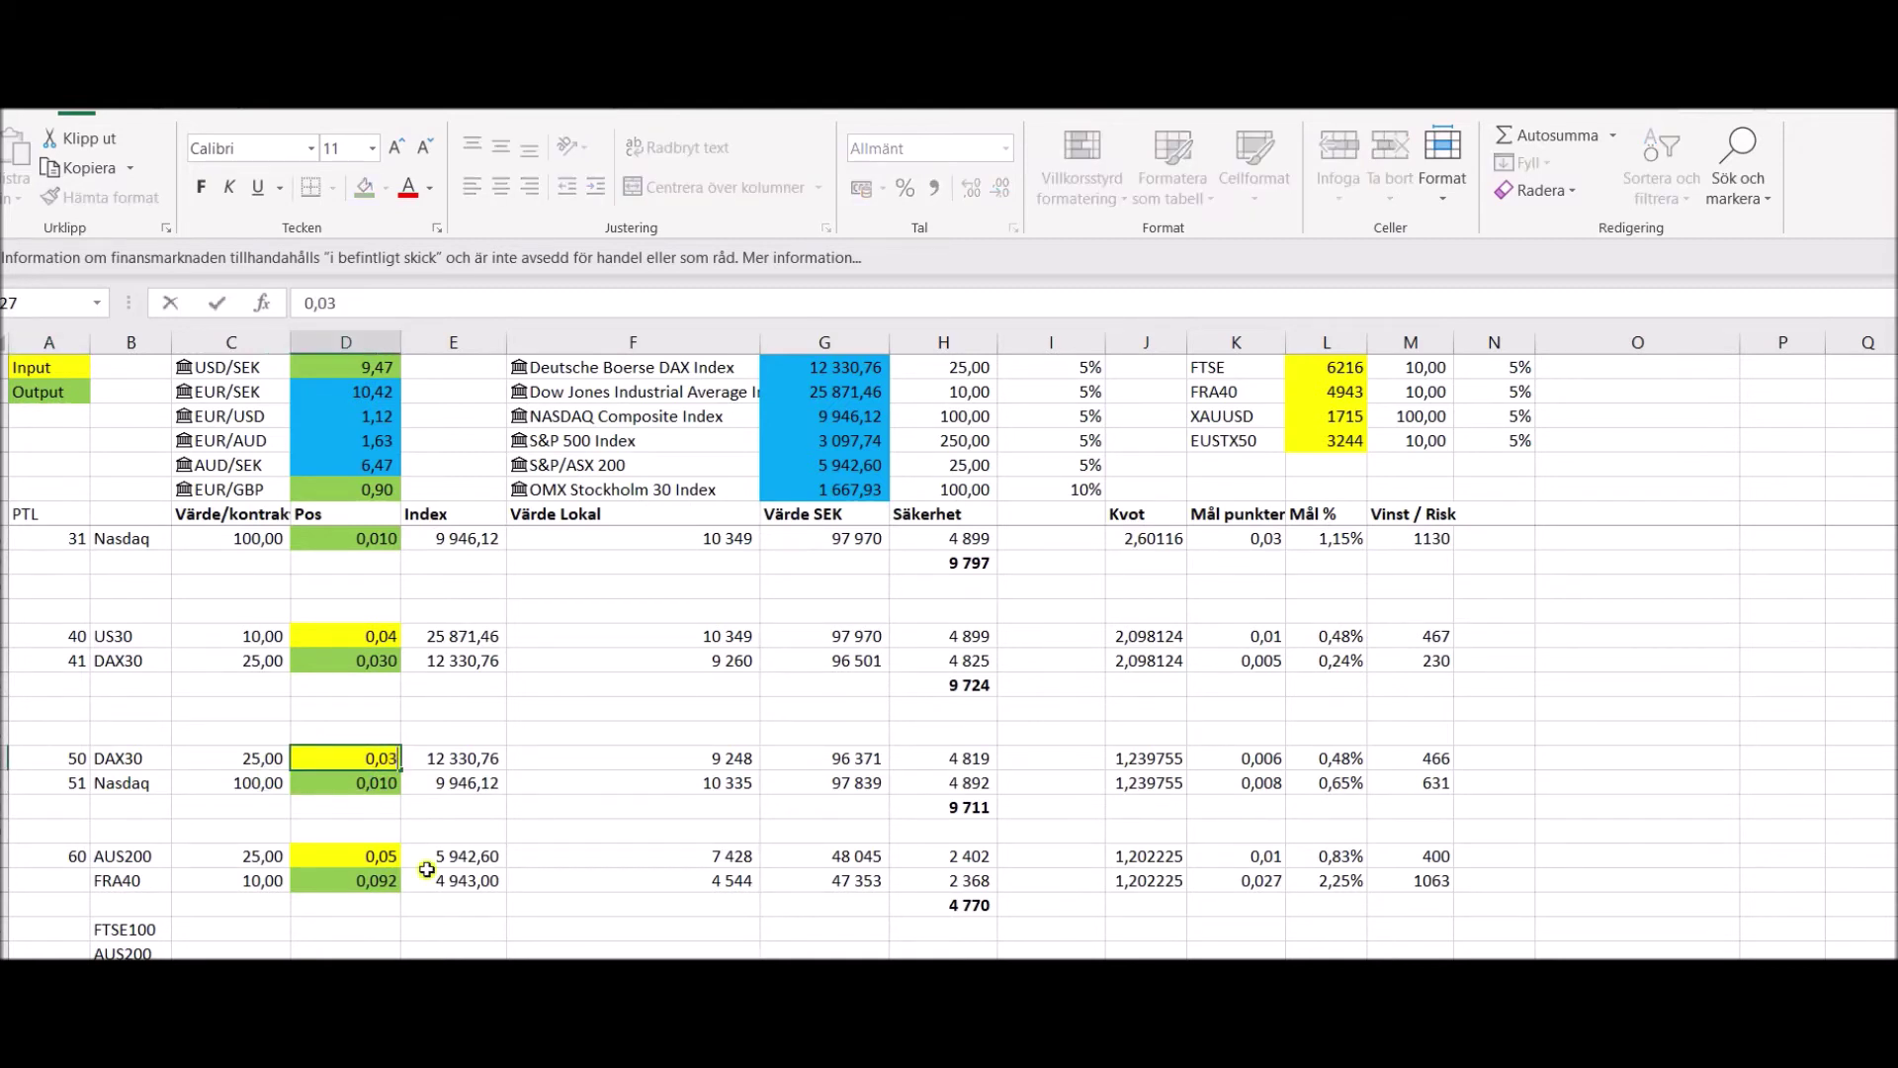
{"action": "key", "text": "BackSpace"}
{"action": "type", "text": "1"}
{"action": "key", "text": "Return"}
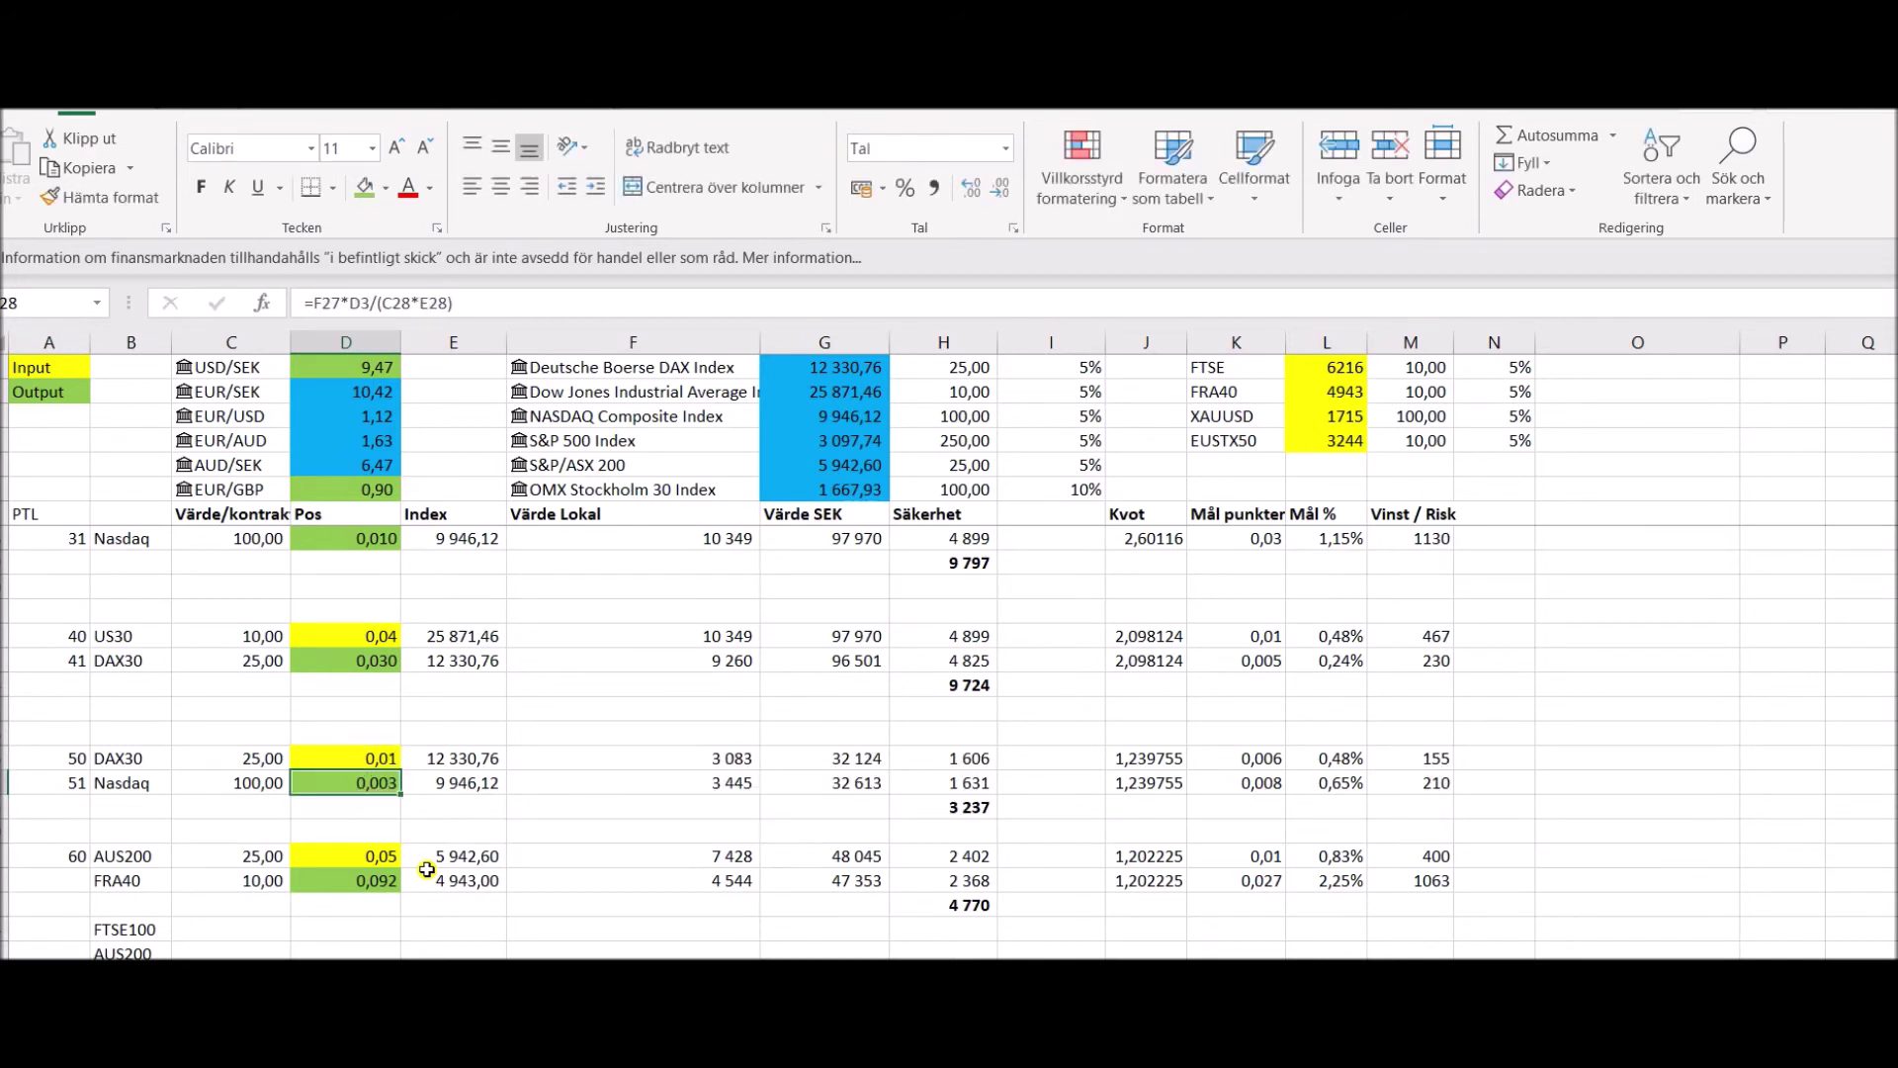
{"action": "double_click", "coordinate": [399, 754]}
{"action": "key", "text": "BackSpace"}
{"action": "type", "text": "3"}
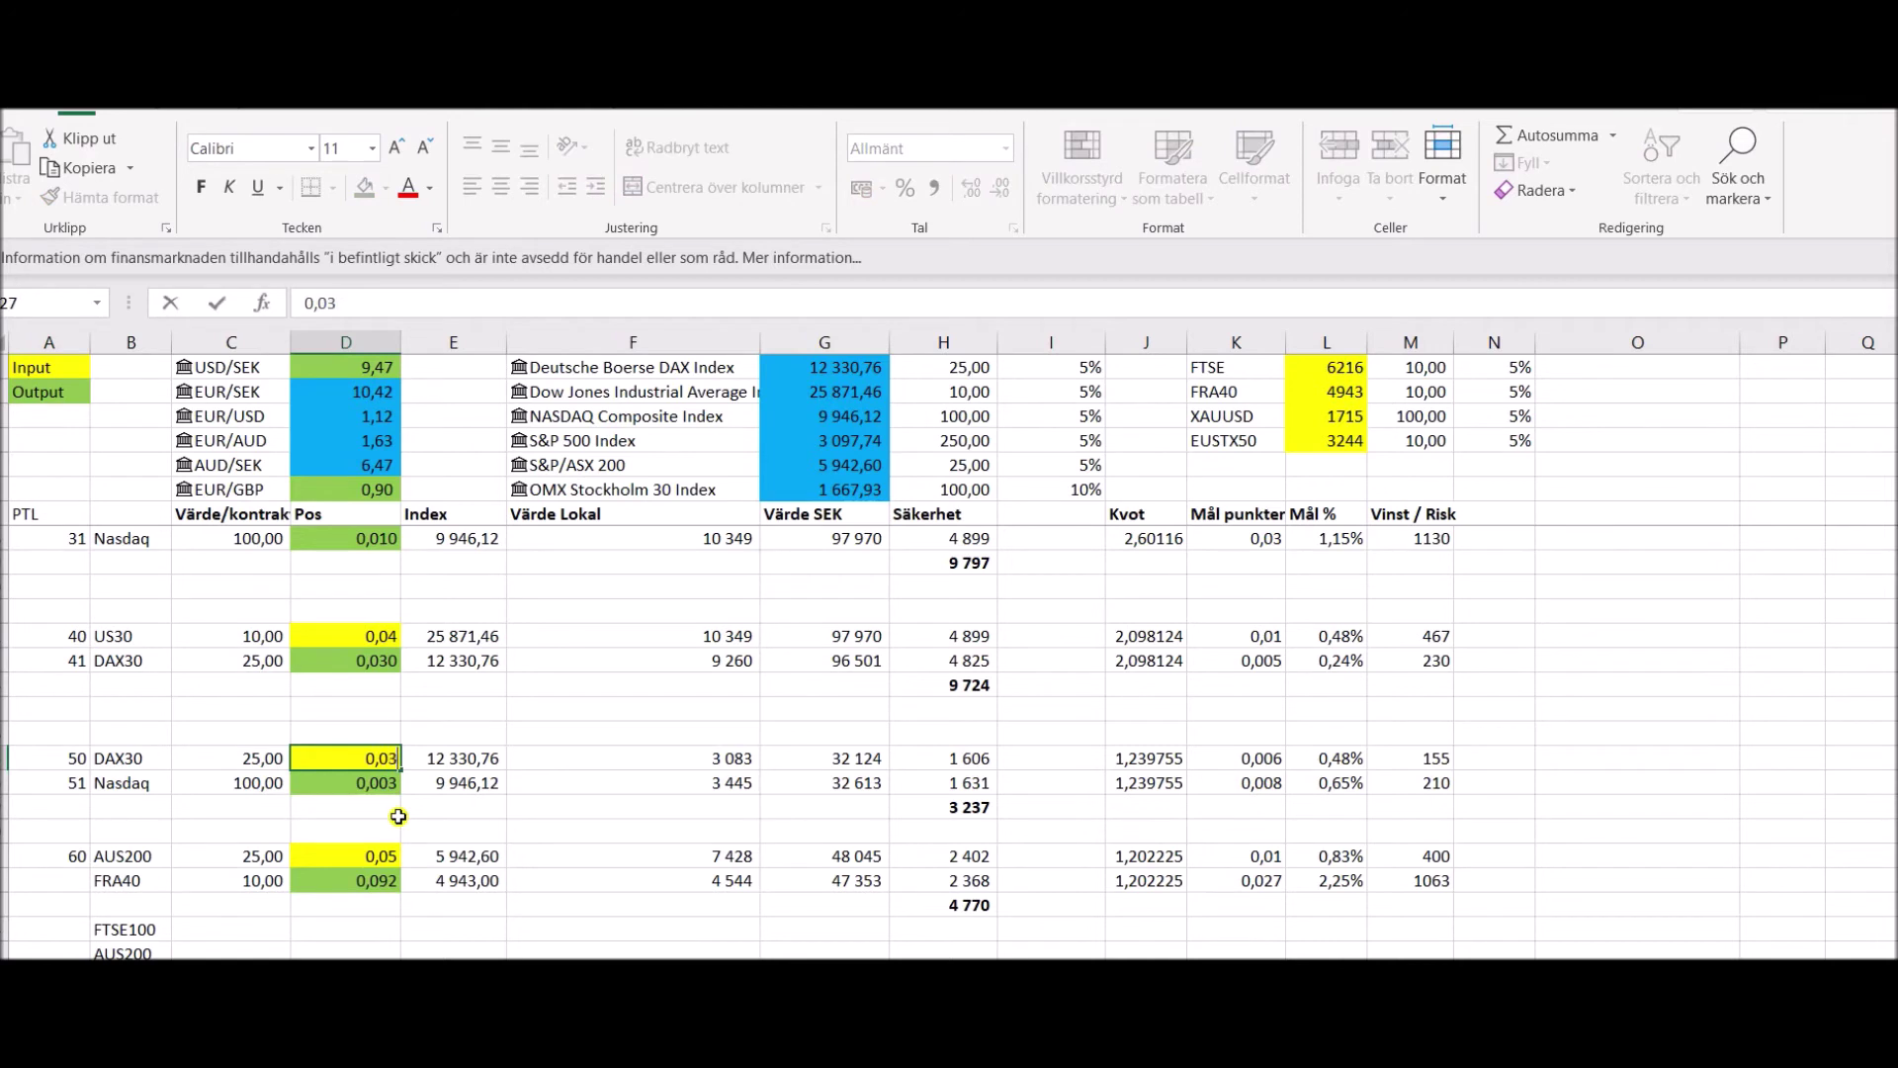
{"action": "key", "text": "Return"}
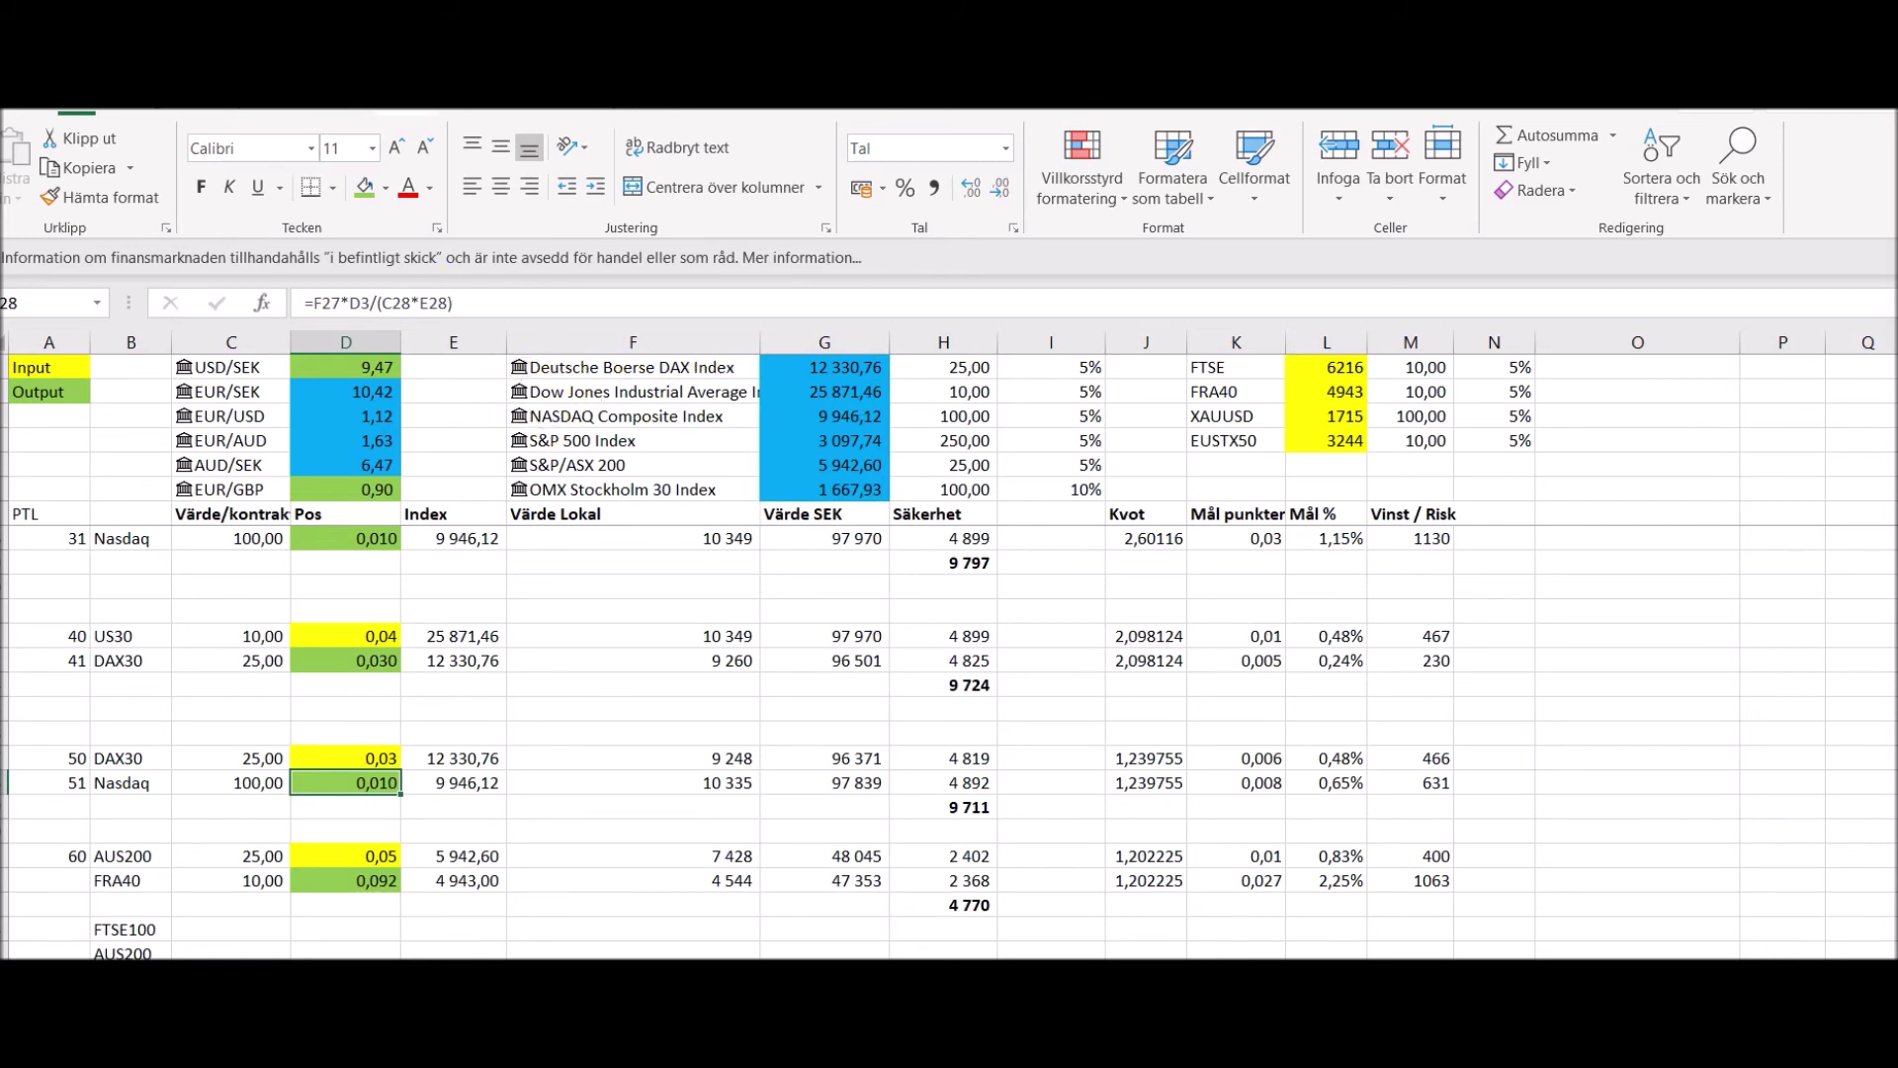
{"action": "left_click", "coordinate": [417, 107]}
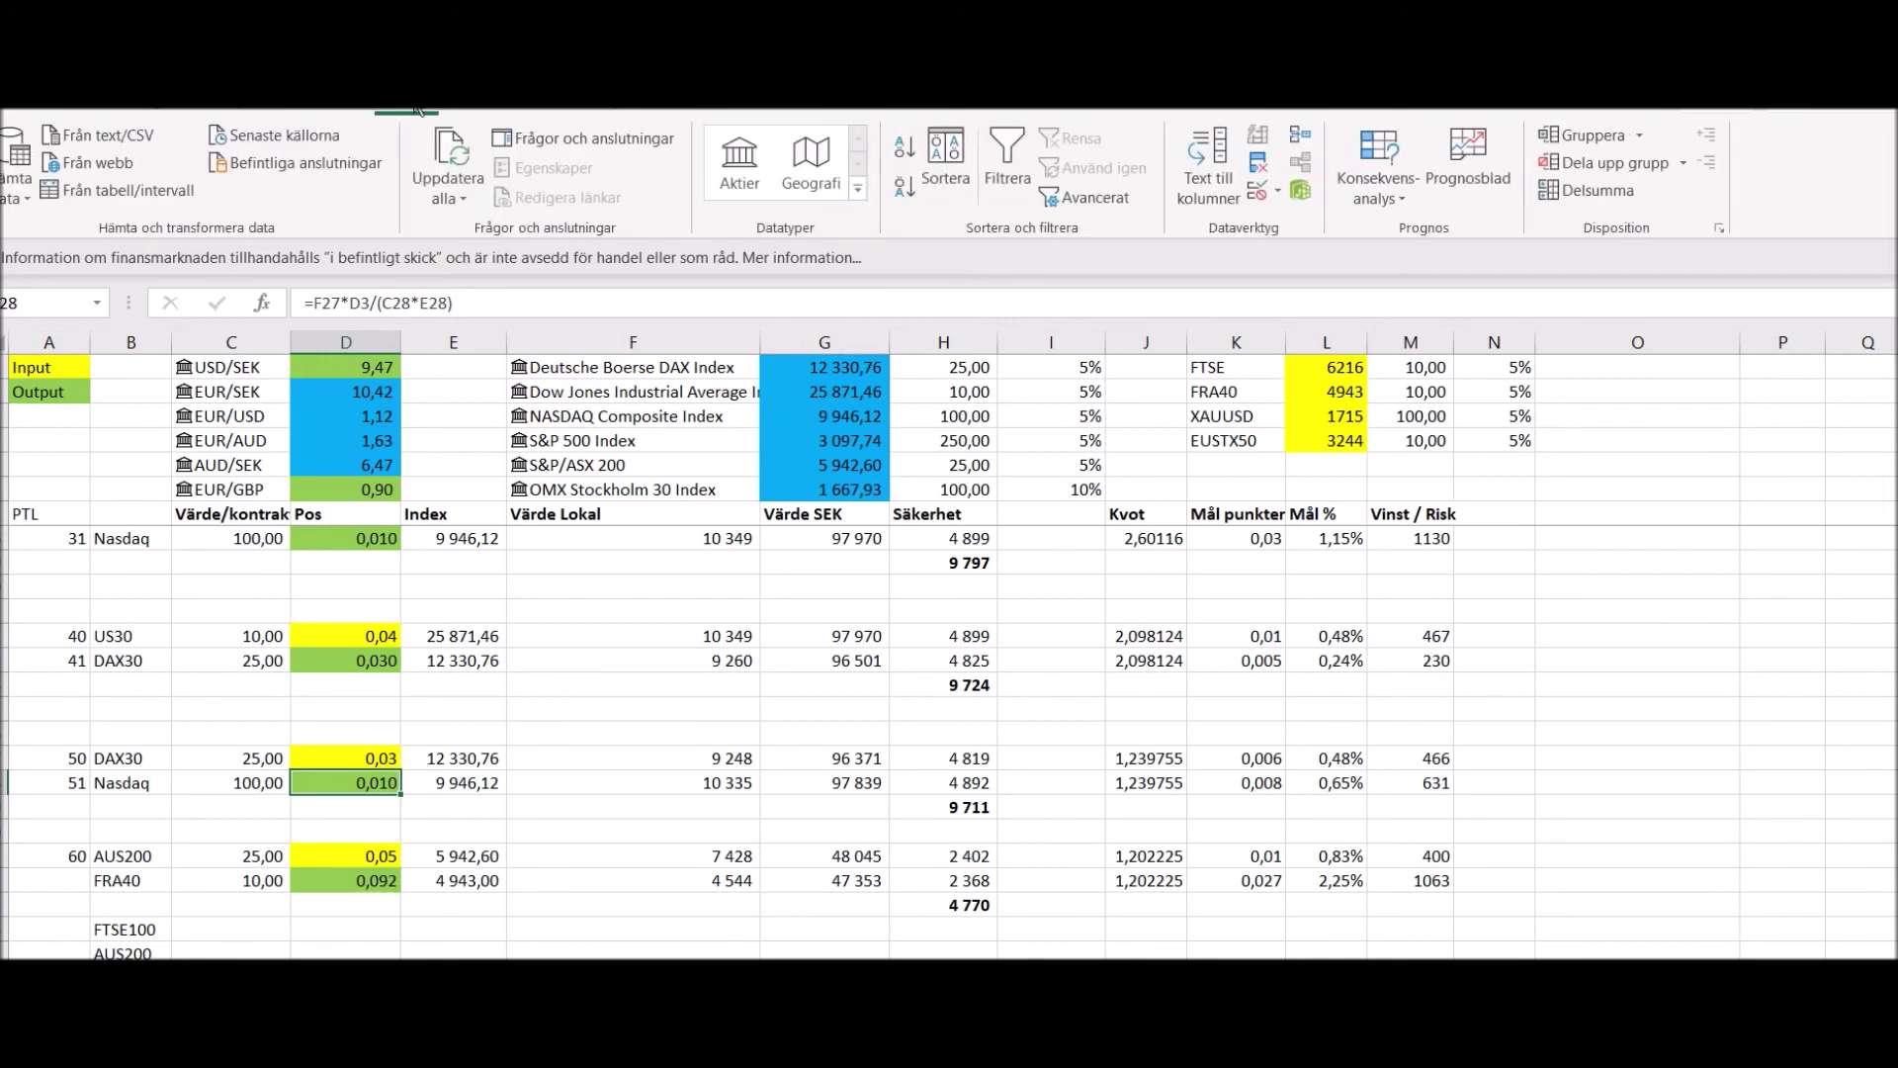
Step: Run Uppdatera alla to refresh all linked stock, index and currency data
{"action": "left_click", "coordinate": [472, 202]}
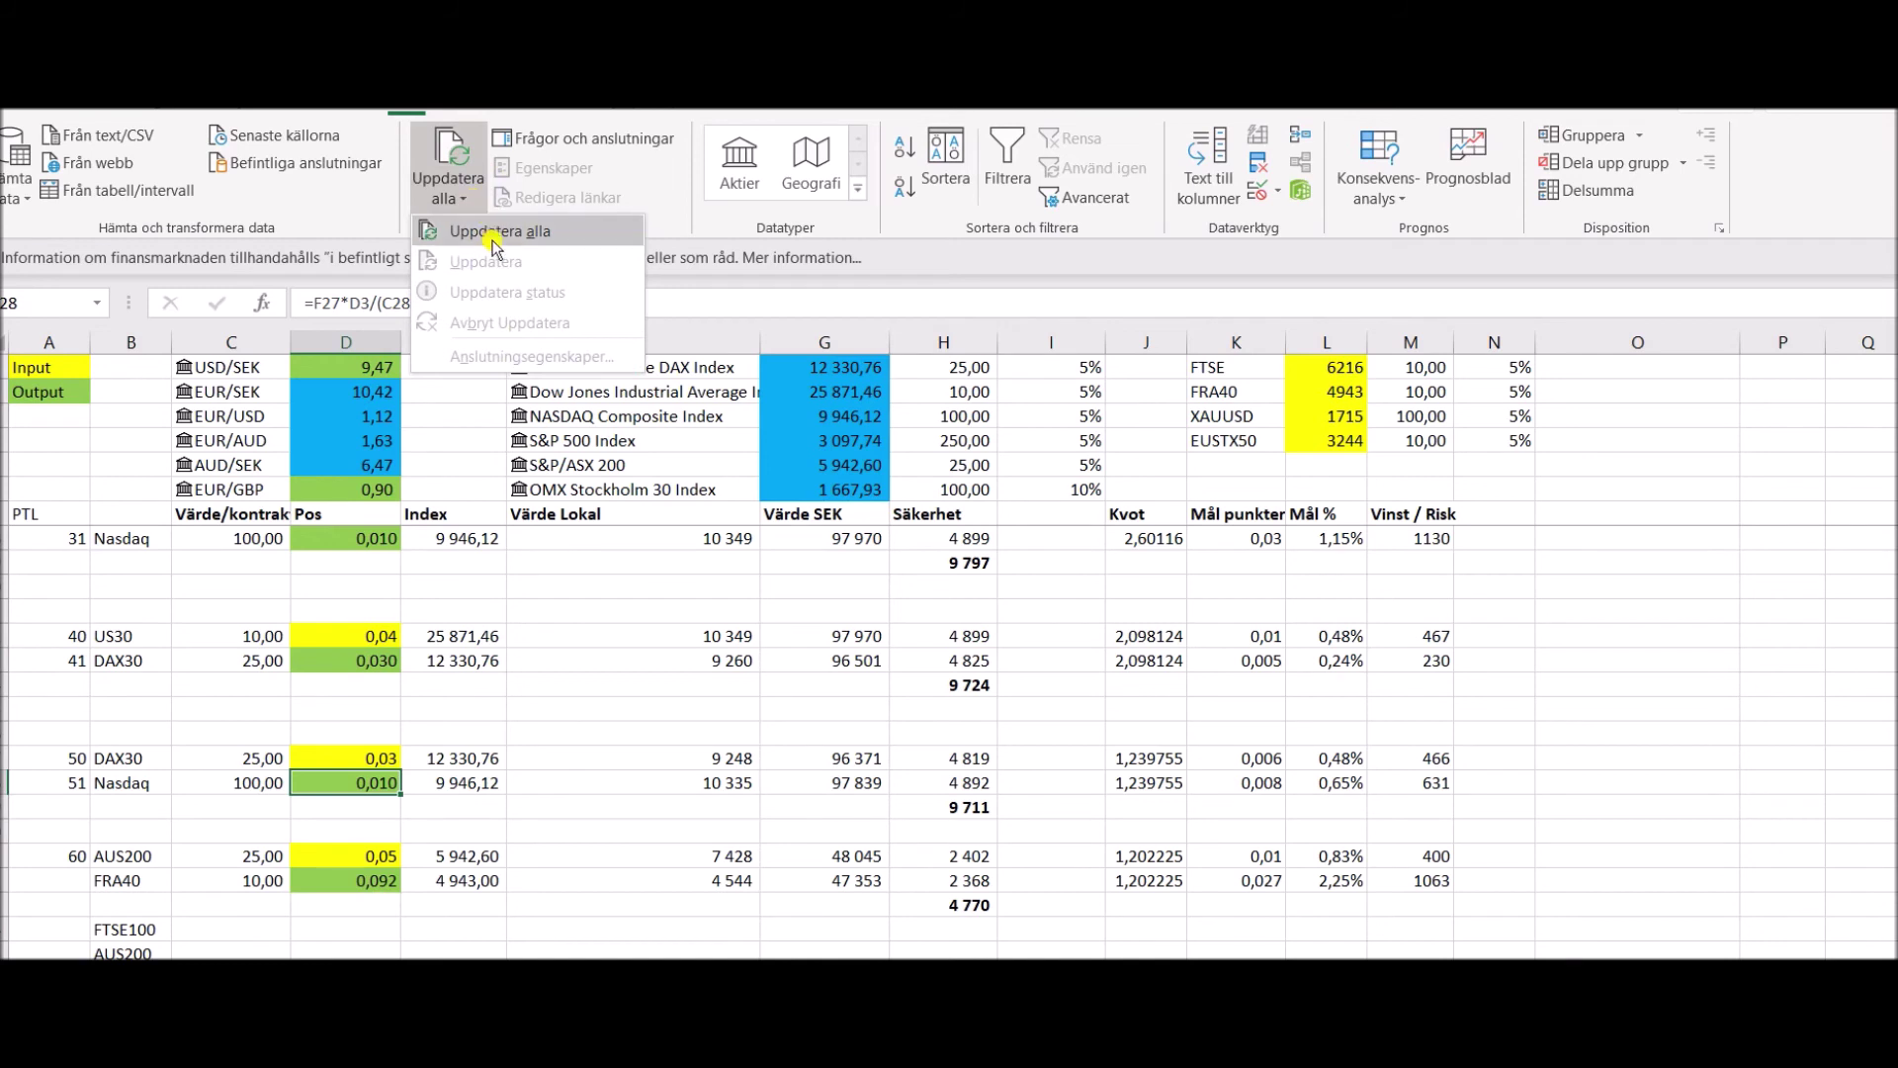
{"action": "left_click", "coordinate": [493, 237]}
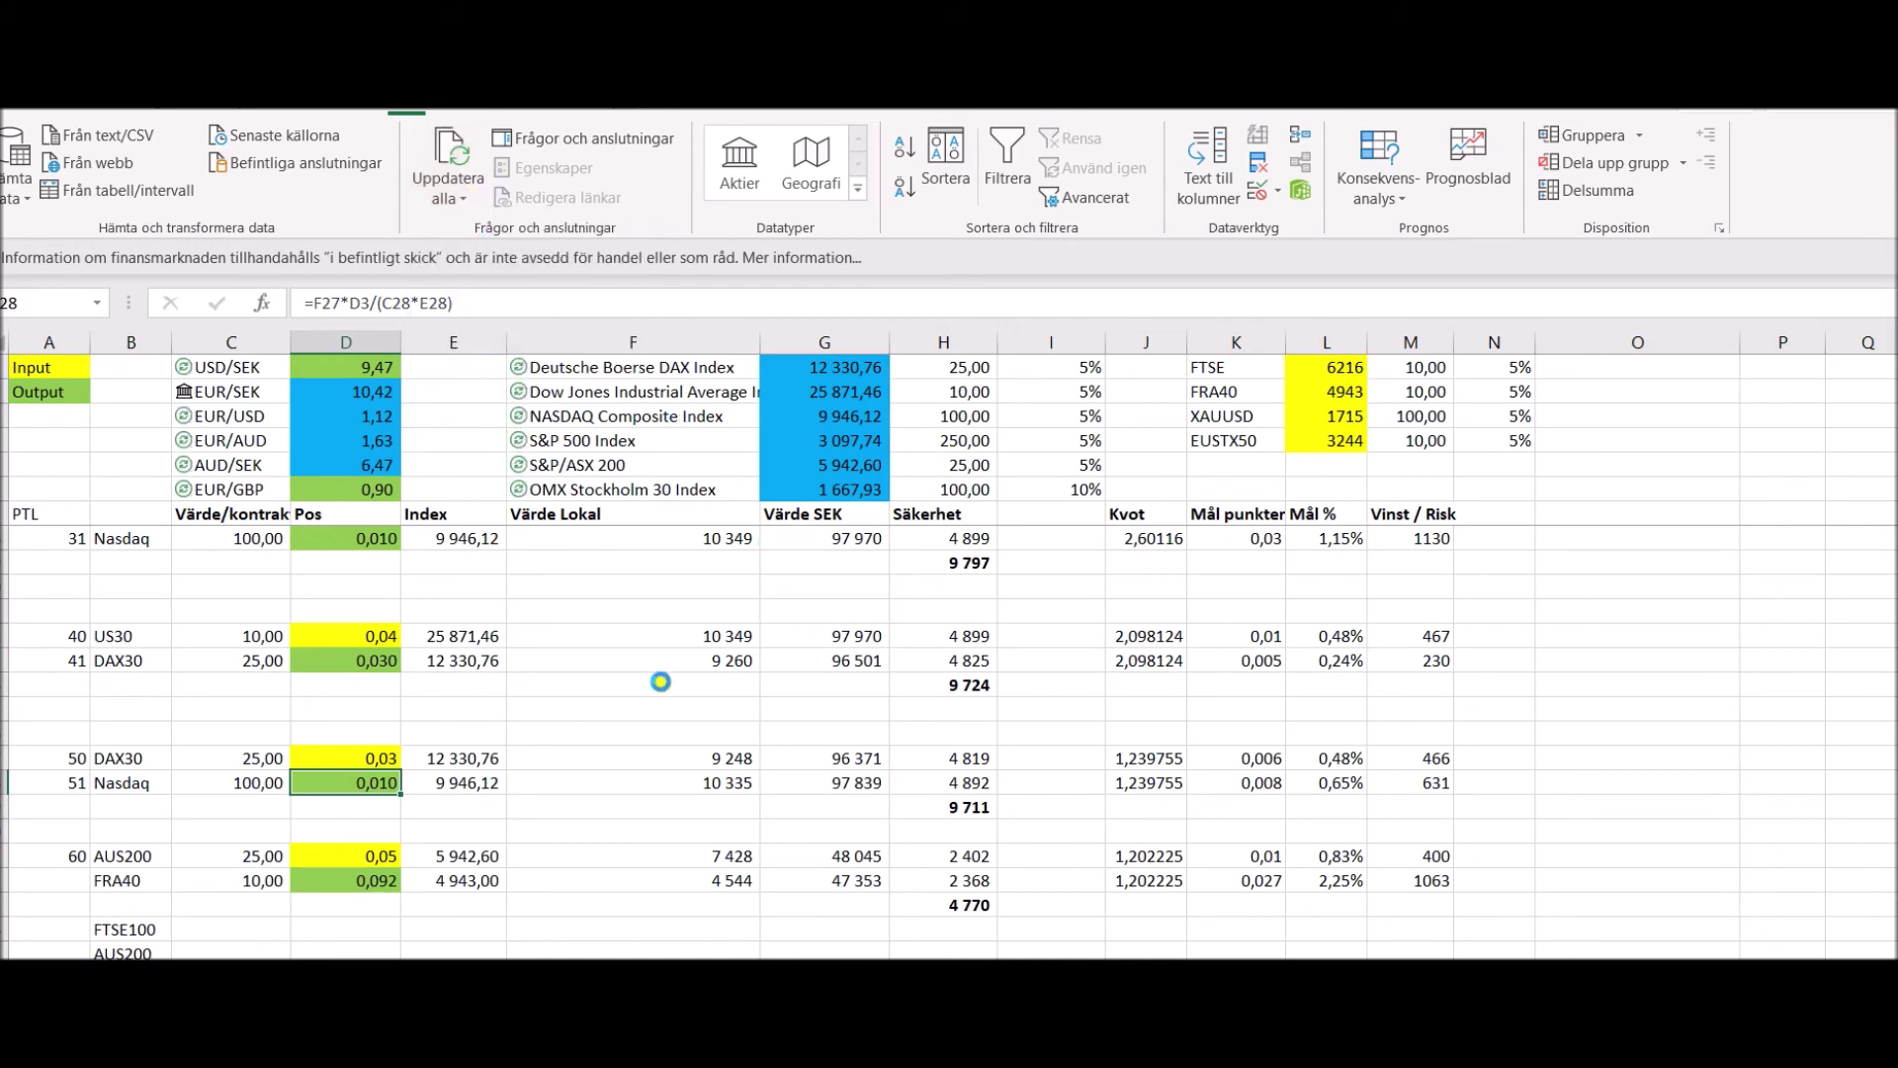